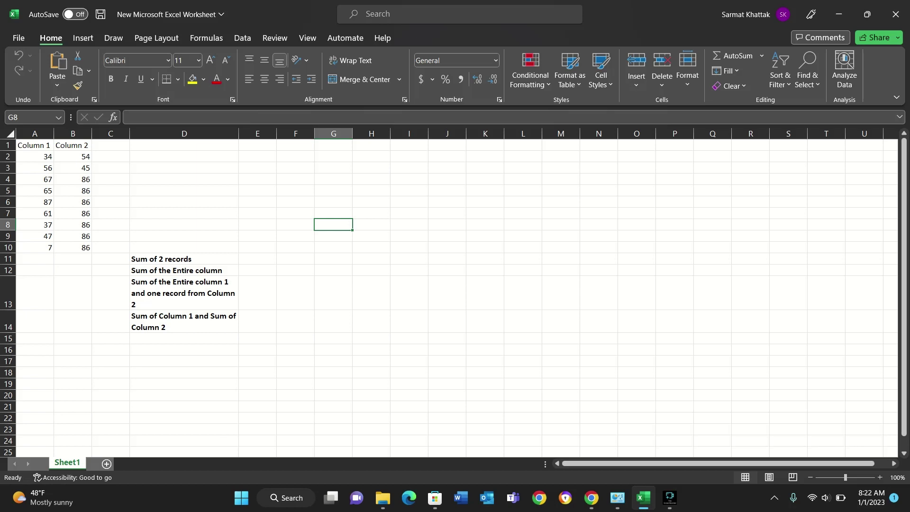
Enter =SUM(A2,A5) in cell E11, beside the "Sum of 2 records" label
double_click(257, 259)
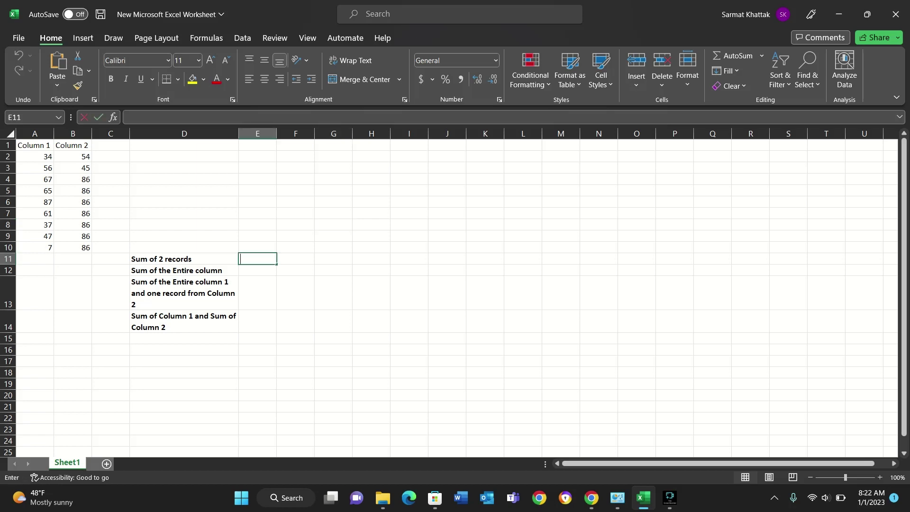
type("=sum")
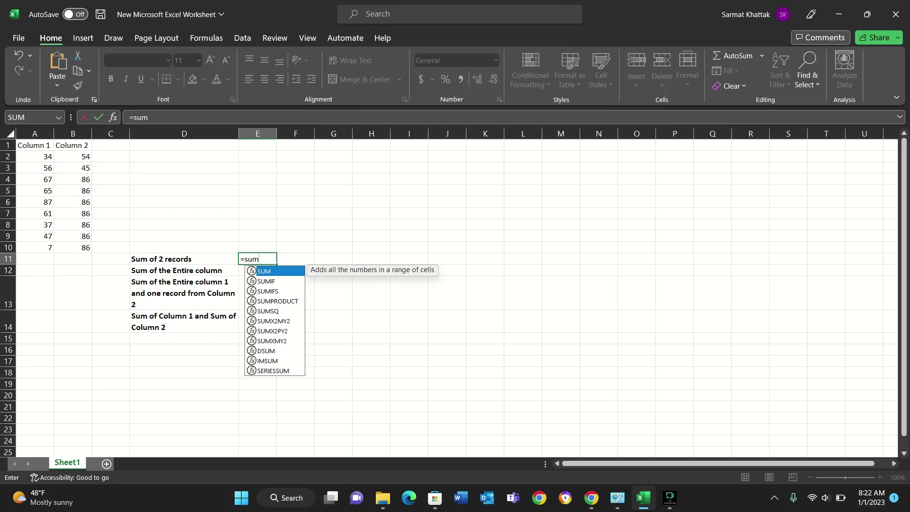
key("Tab")
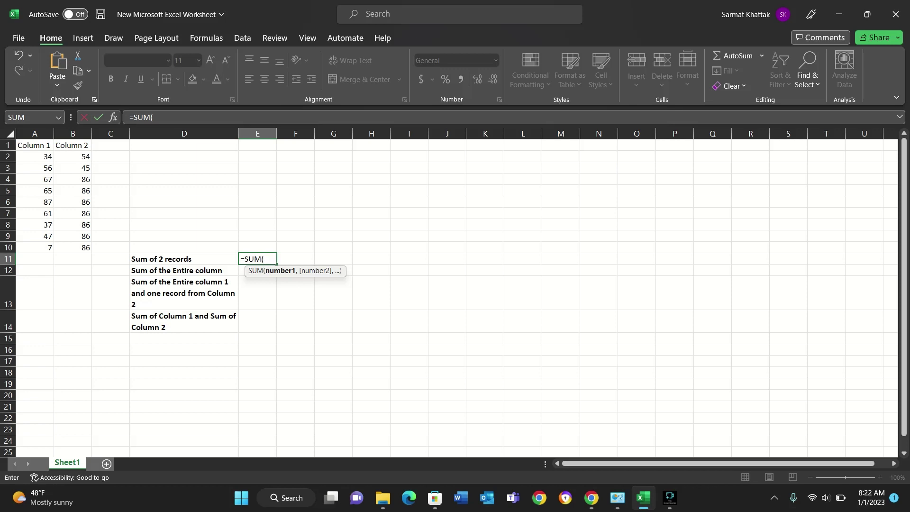
left_click(34, 157)
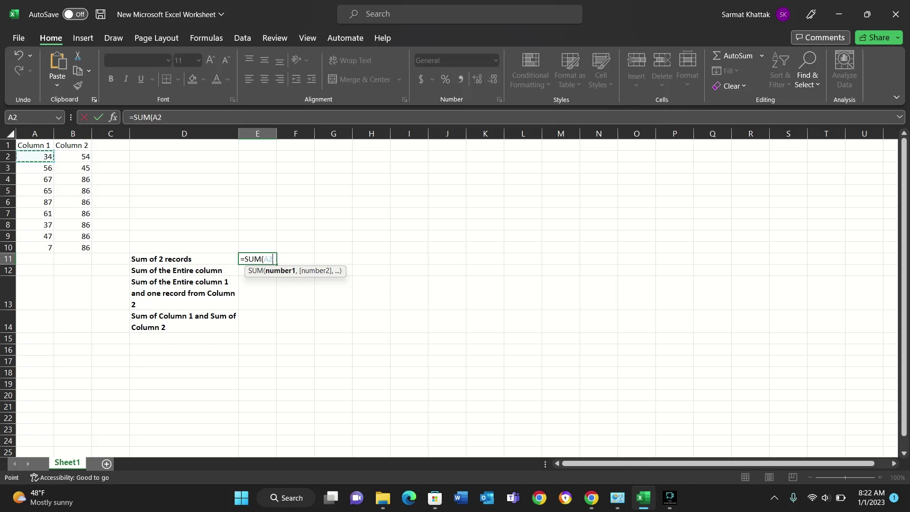
type(",")
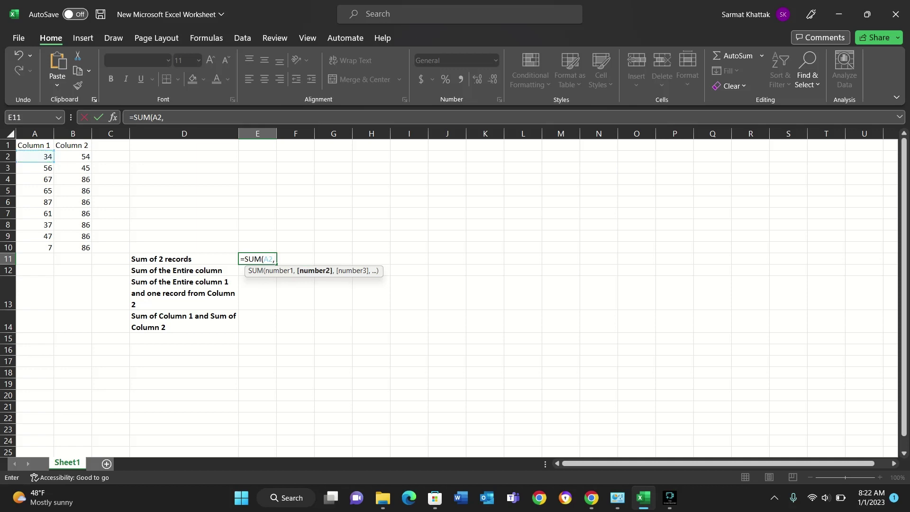
left_click(35, 191)
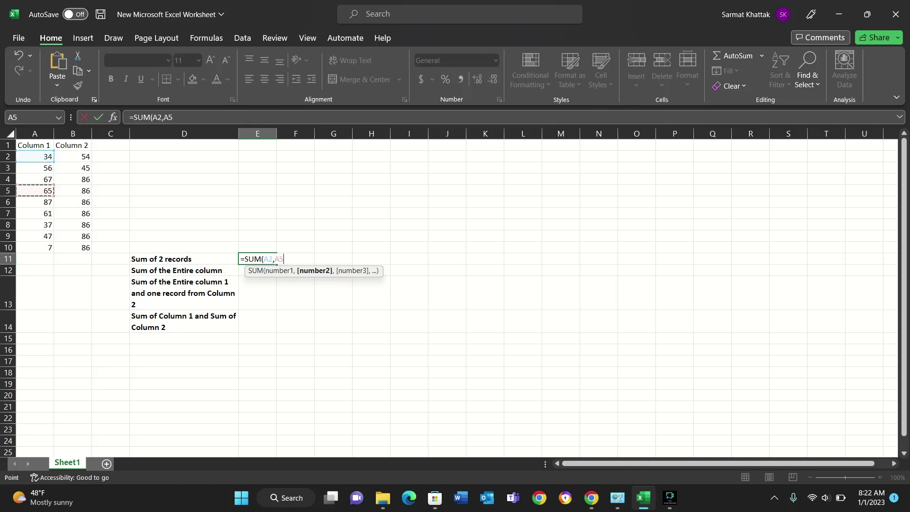
type(")")
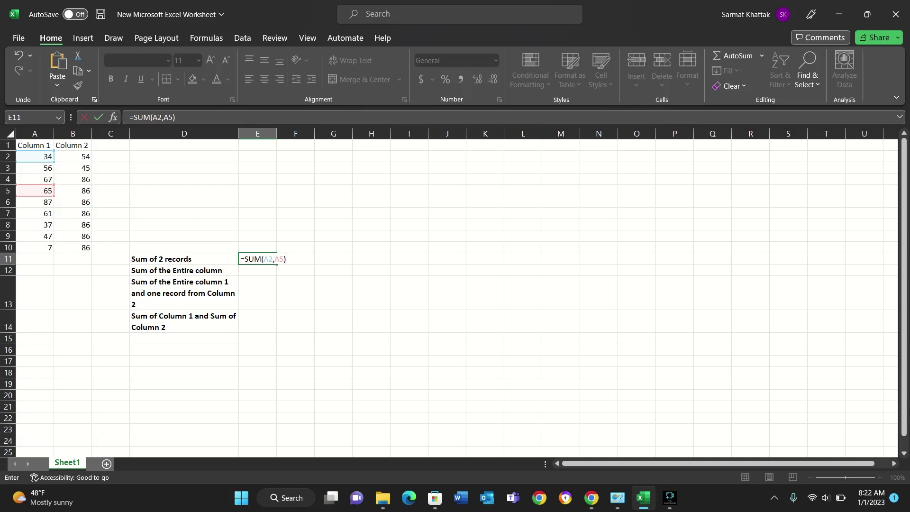
key("Tab")
left_click(257, 259)
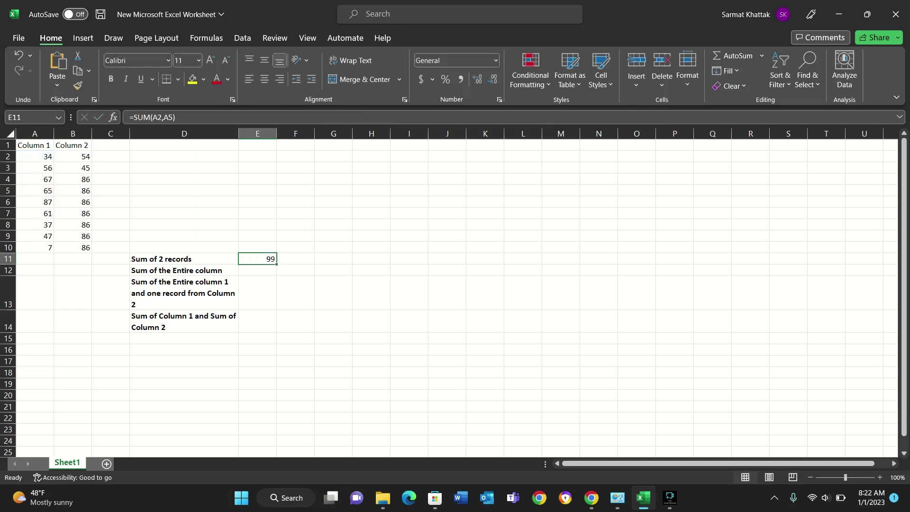
double_click(258, 259)
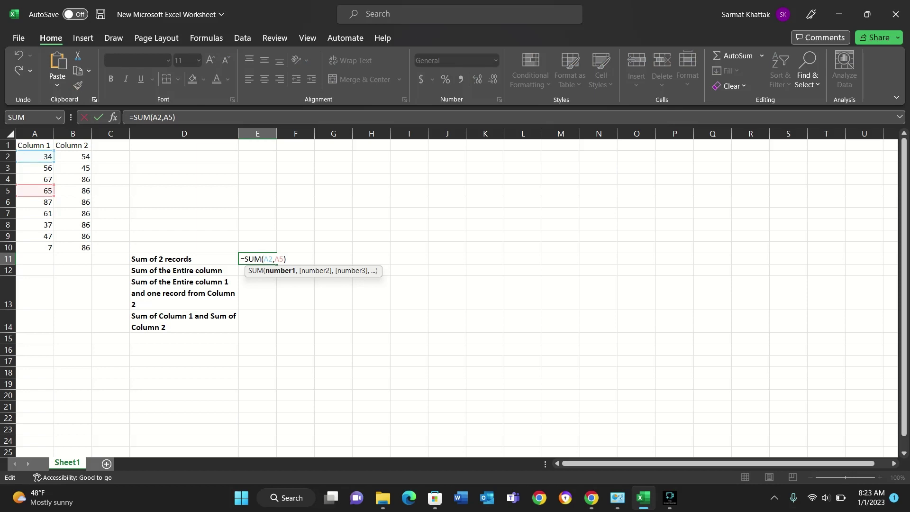
left_click(242, 270)
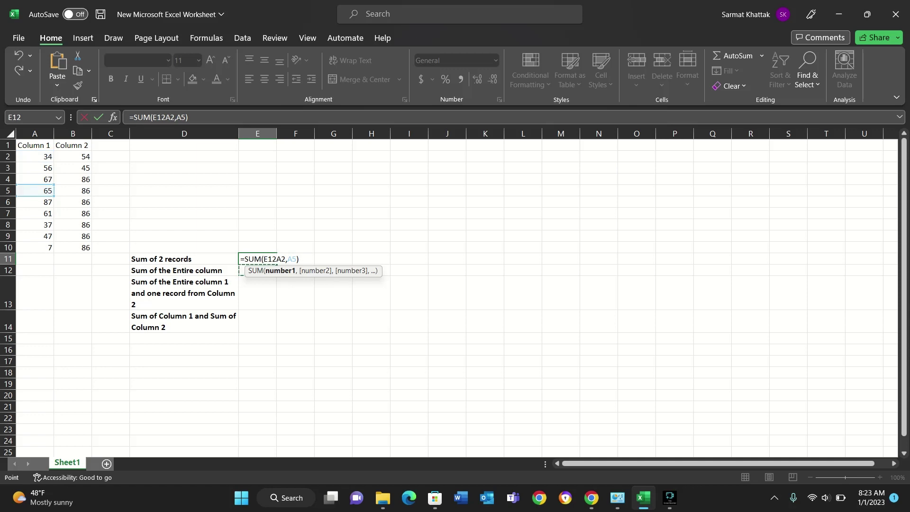
key("Tab")
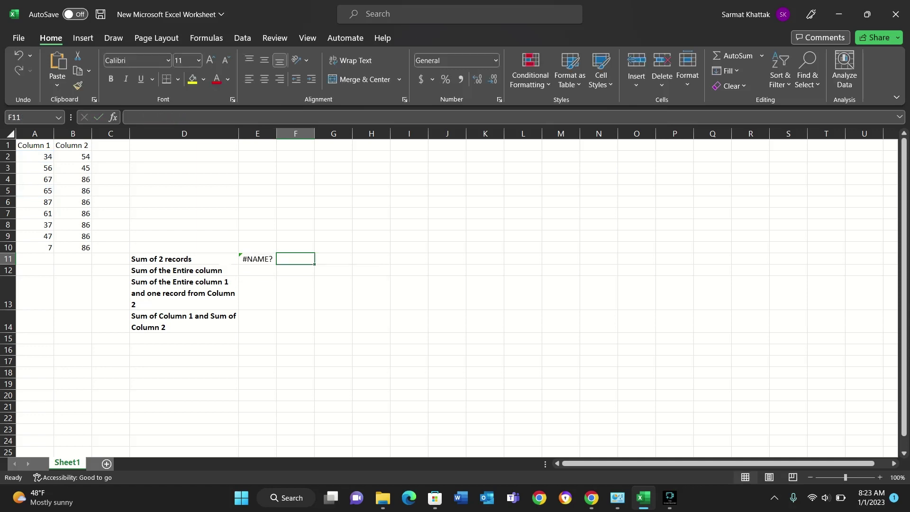
key("Left")
key("F2")
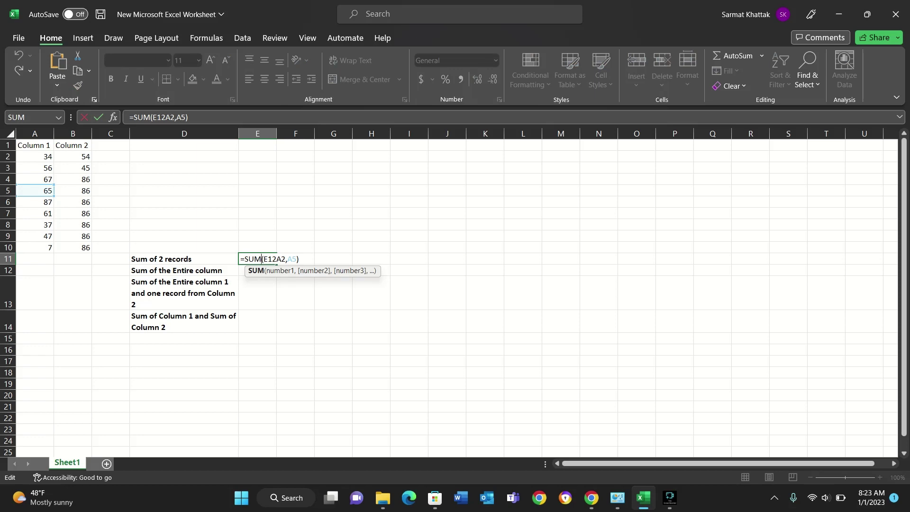
left_click(276, 259)
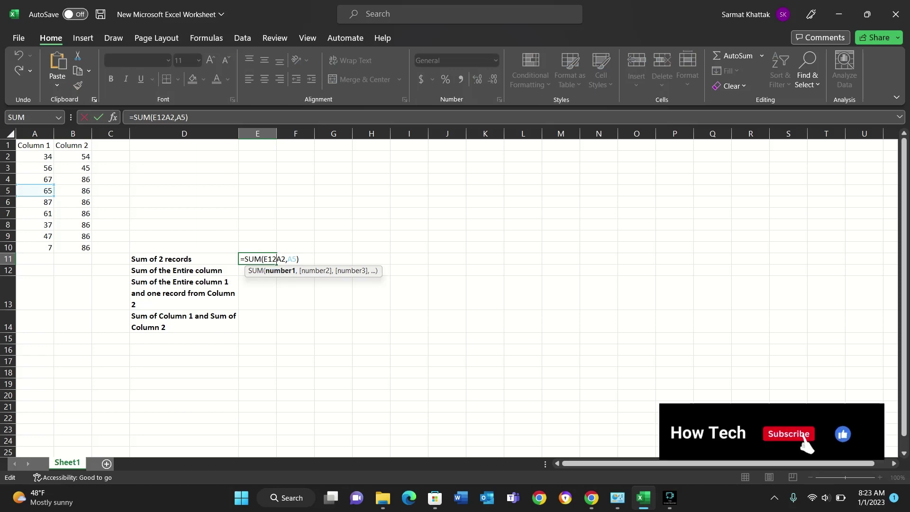
key("BackSpace")
key("BackSpace")
key("BackSpace")
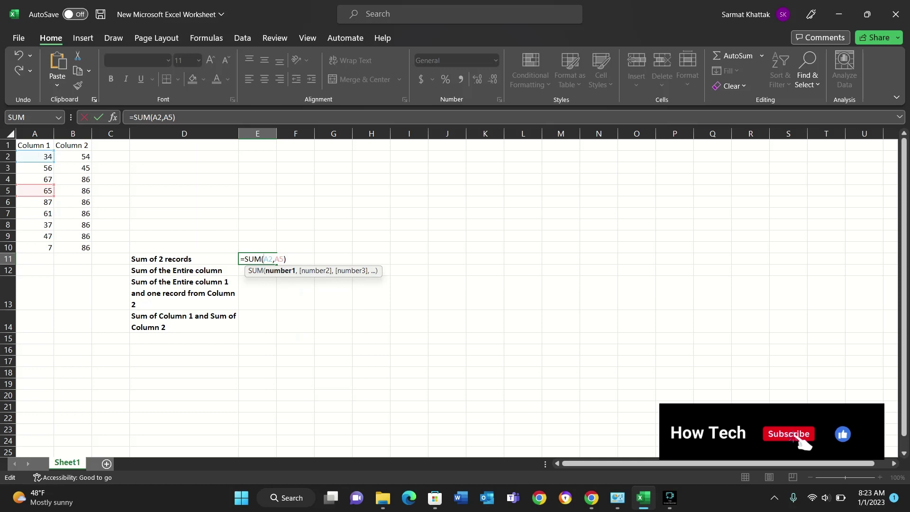
left_click(243, 270)
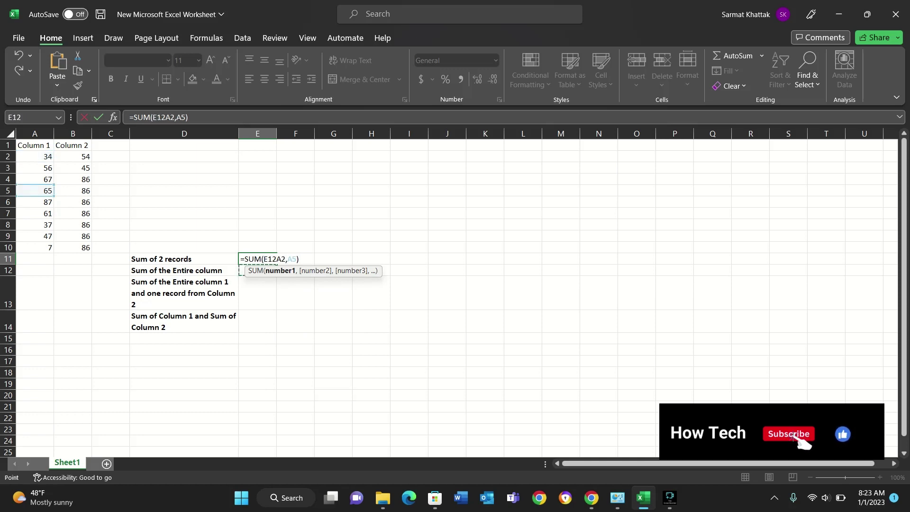
key("BackSpace")
key("BackSpace")
key("BackSpace")
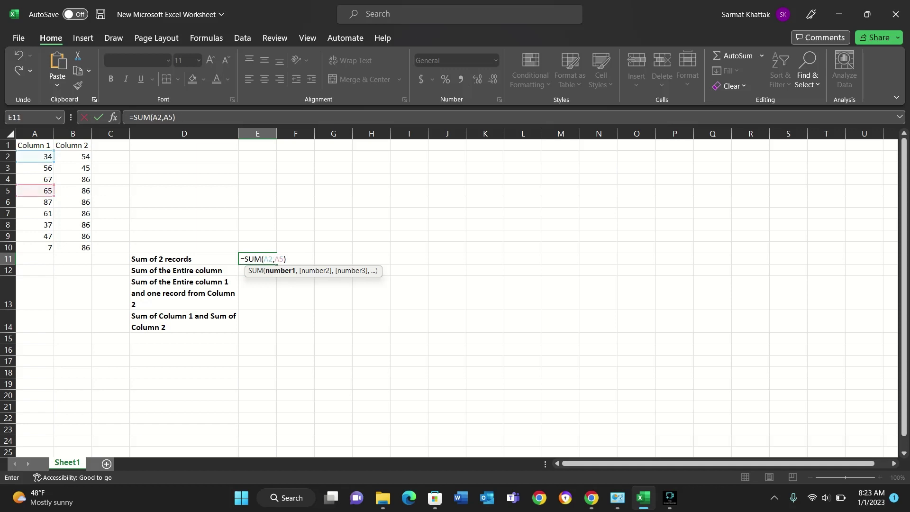
key("Tab")
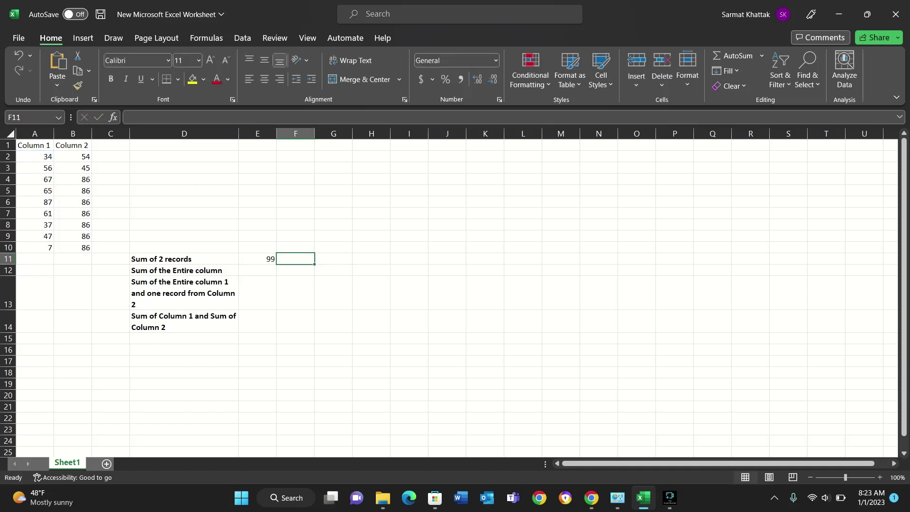
Enter =SUM(A2:A10) in cell E12 beside "Sum of the Entire column" and review the cells it references
key("Return")
type("=")
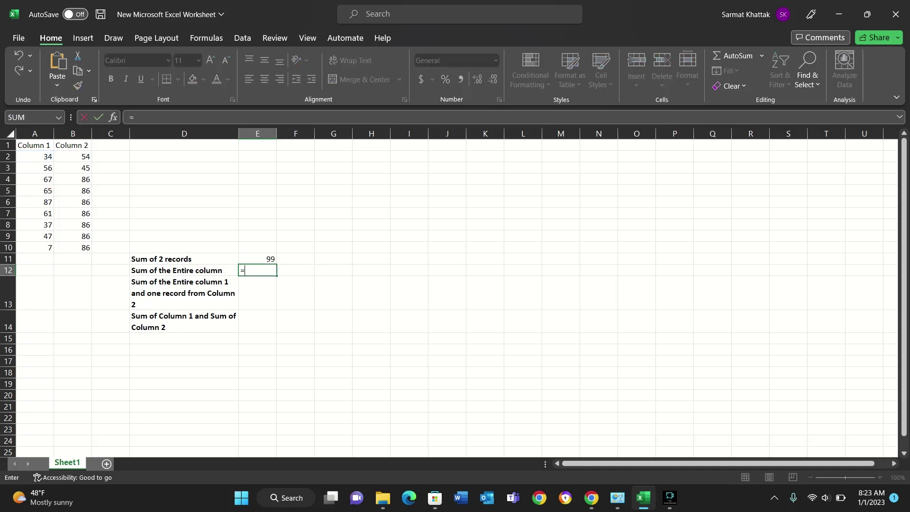
type("sum")
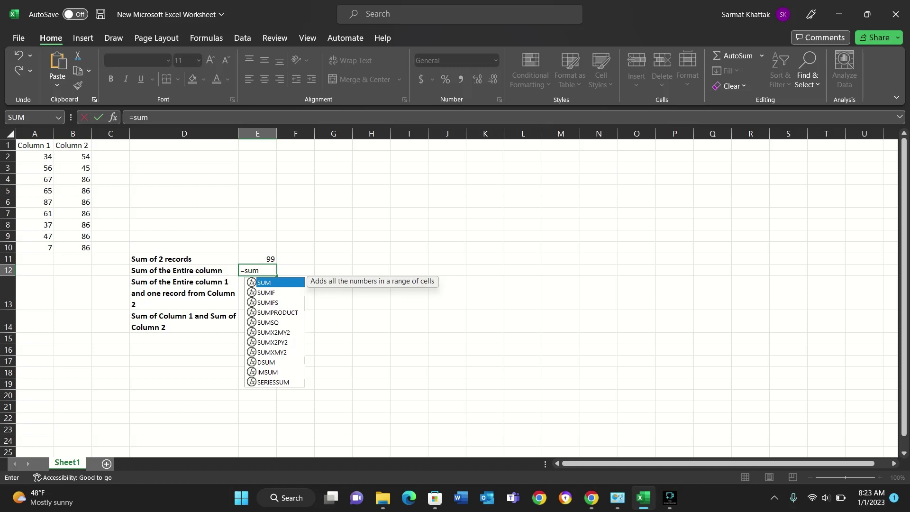
key("Tab")
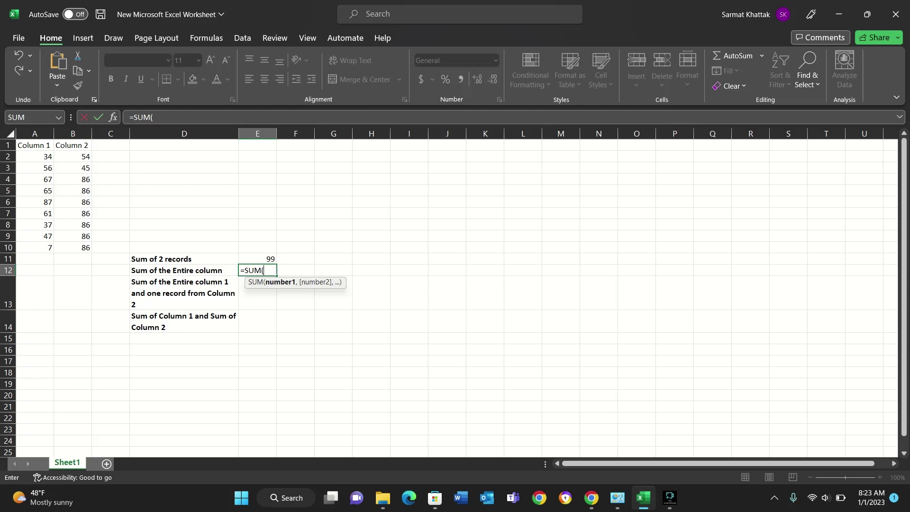
left_click(34, 156)
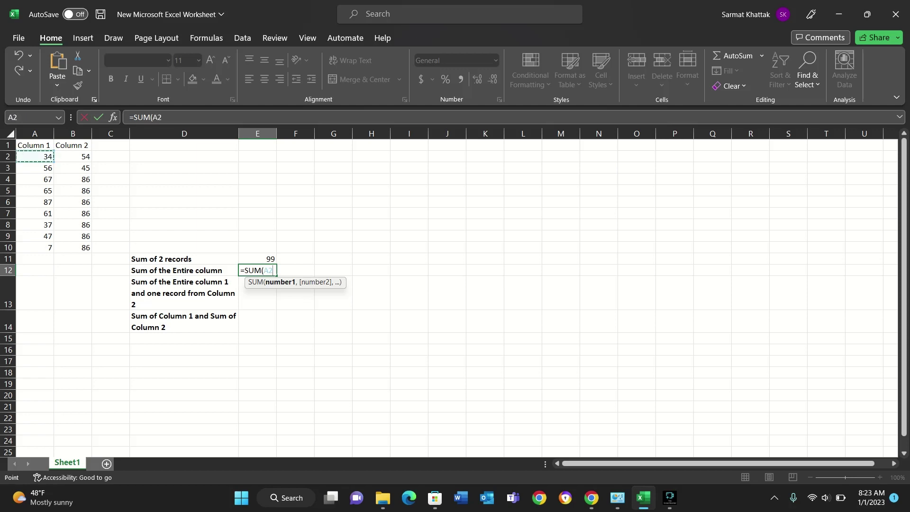
key("F8")
left_click(35, 248)
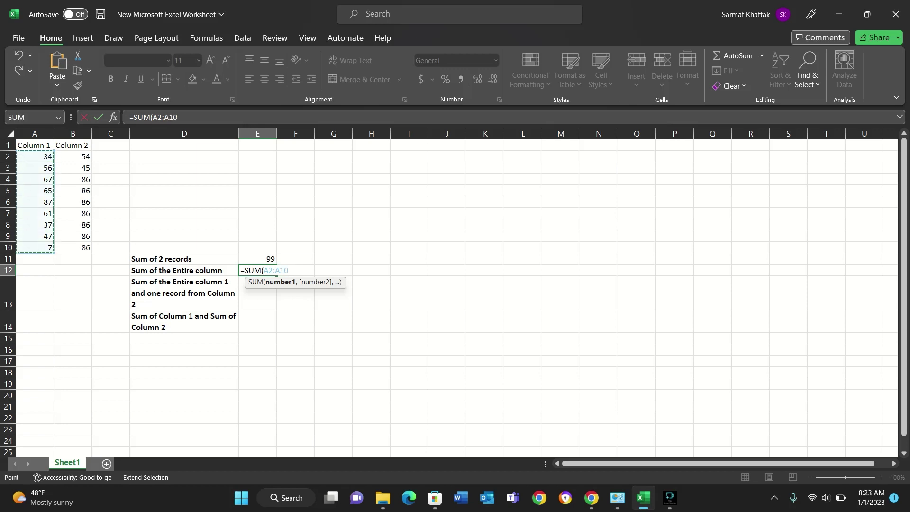
type(")")
key("Tab")
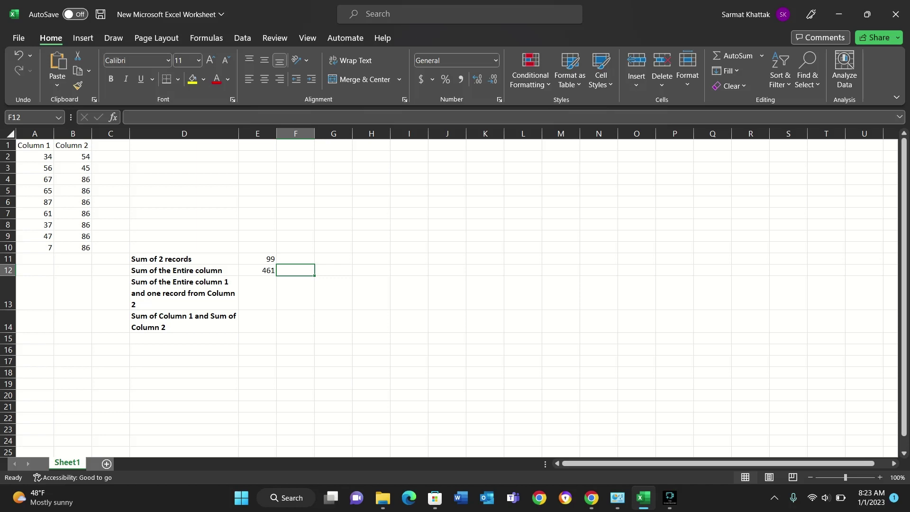
left_click(257, 271)
key("F2")
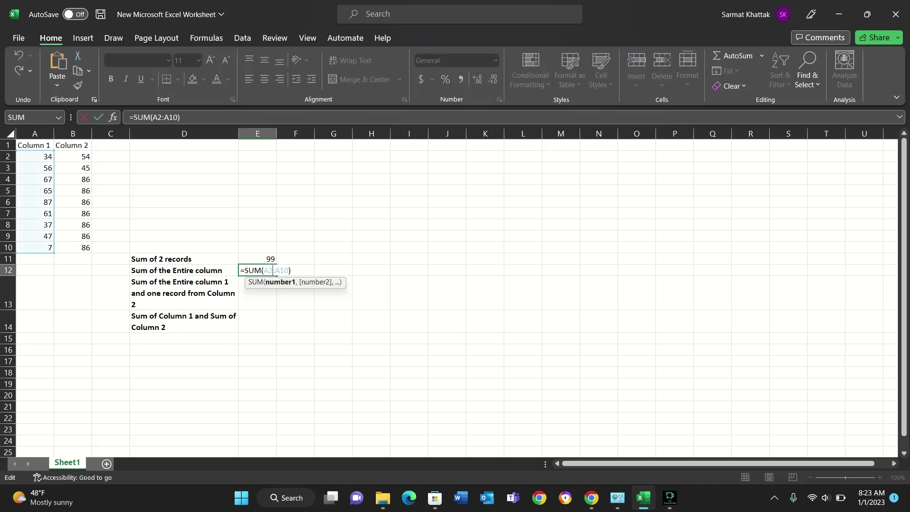
key("Return")
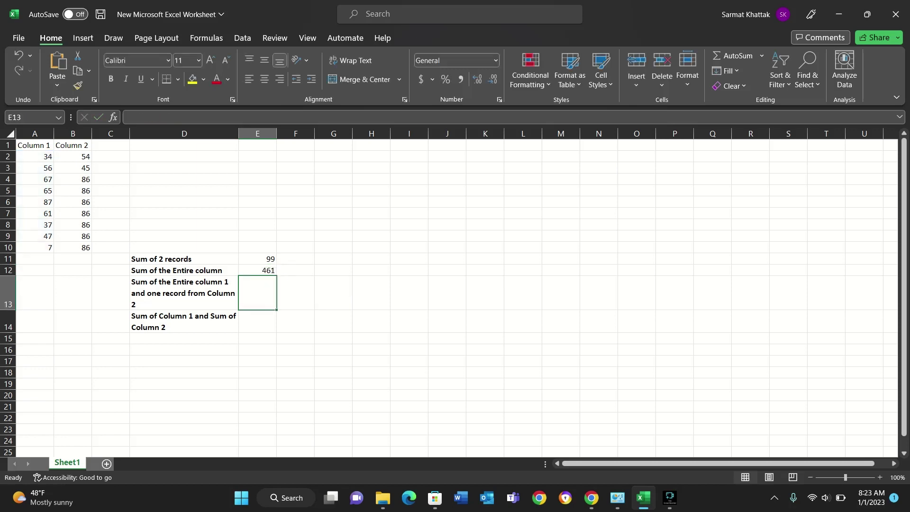
Enter =SUM(A2:A10,B4) in cell E13 to add all of Column 1 and one record from Column 2
type("=")
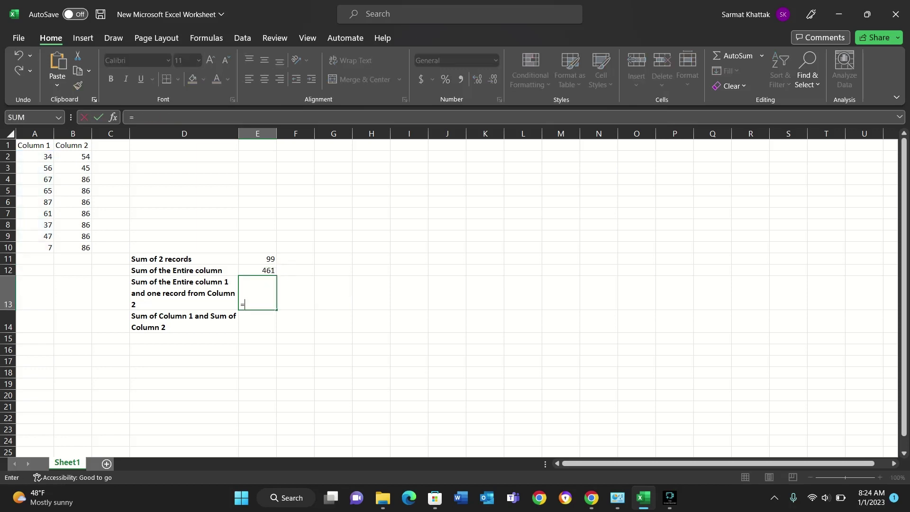
type("sum")
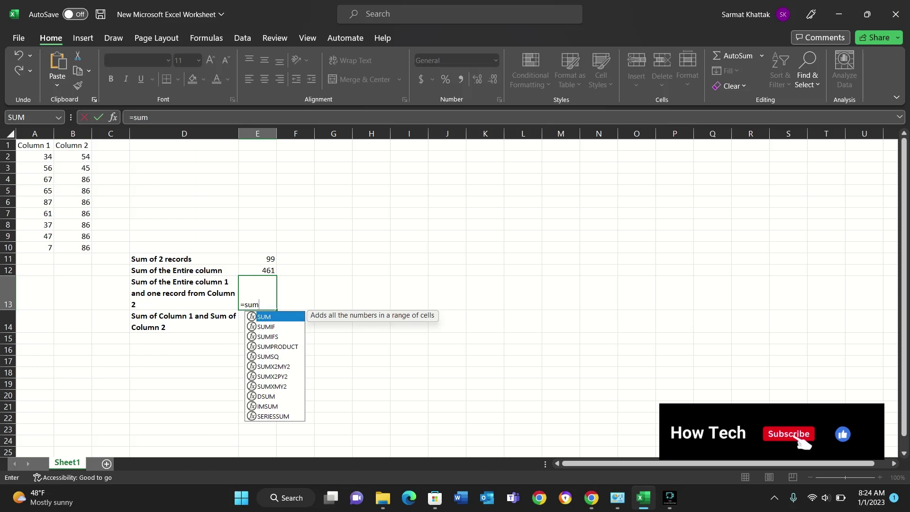
key("Tab")
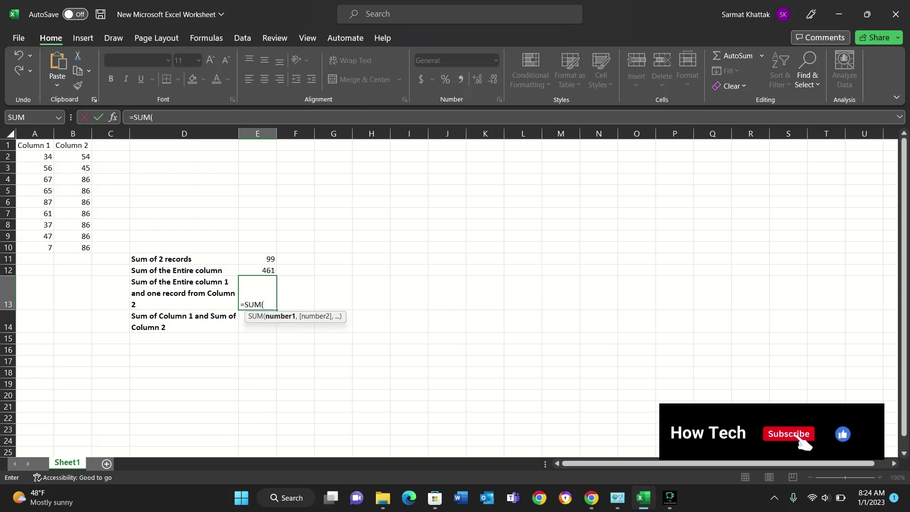
left_click(35, 156)
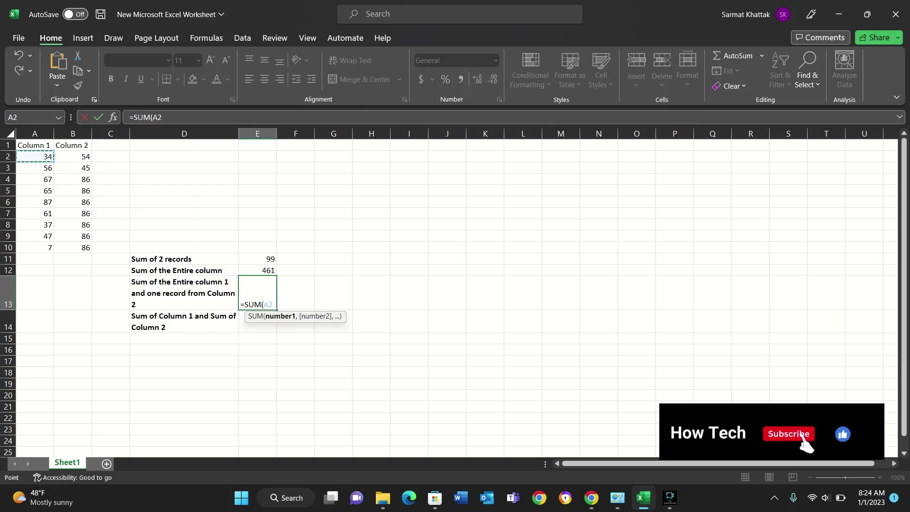
key("F8")
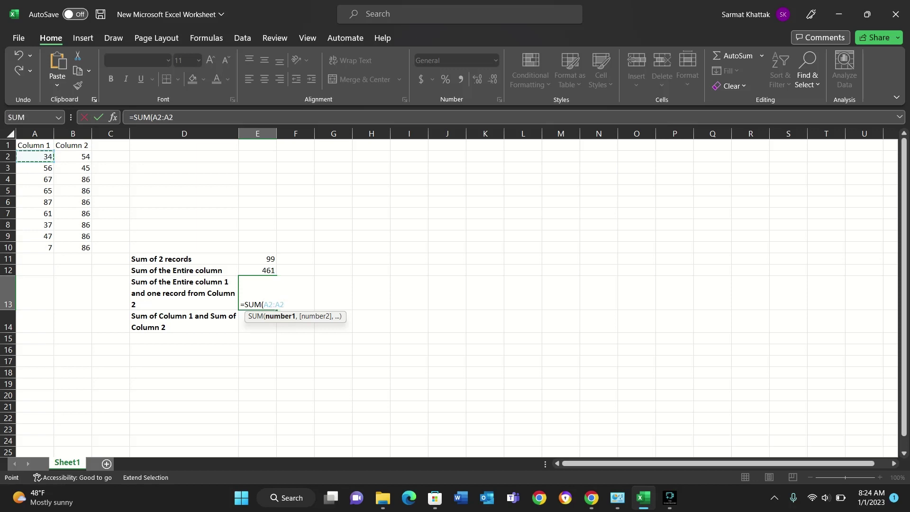
key("ctrl+shift+Down")
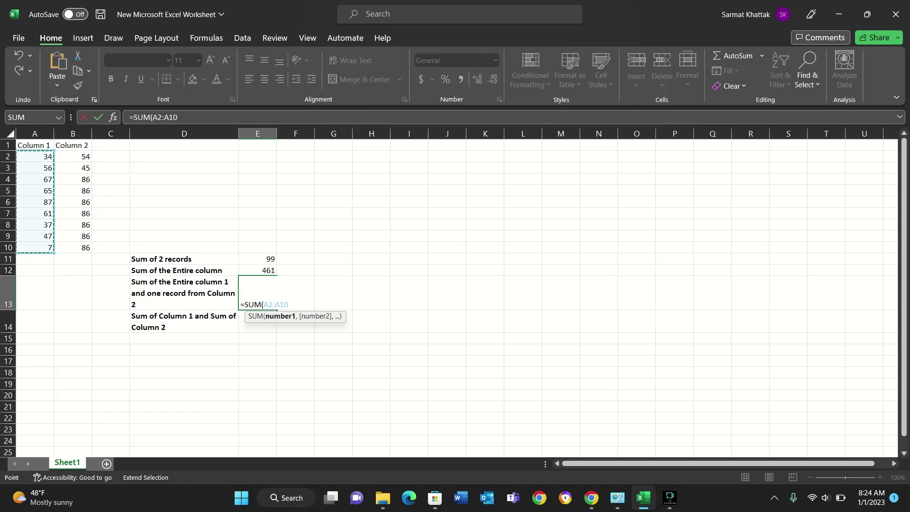
type(",")
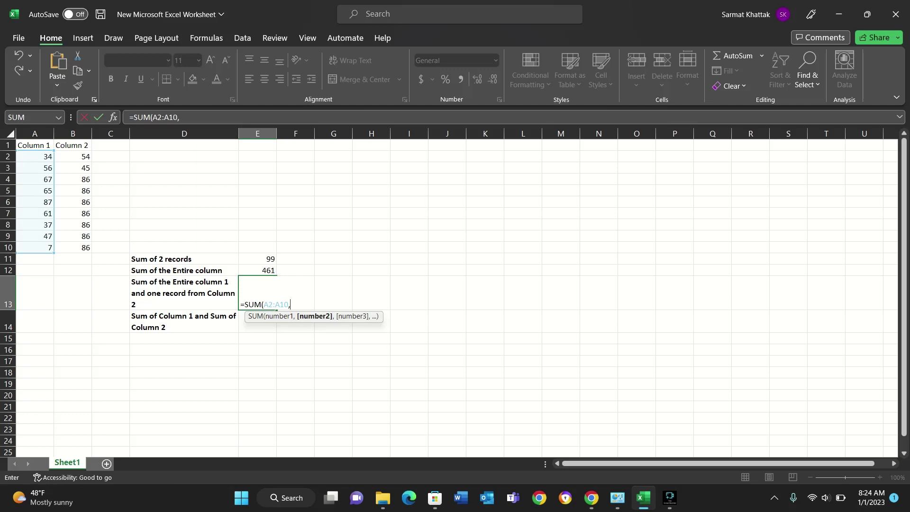
left_click(73, 179)
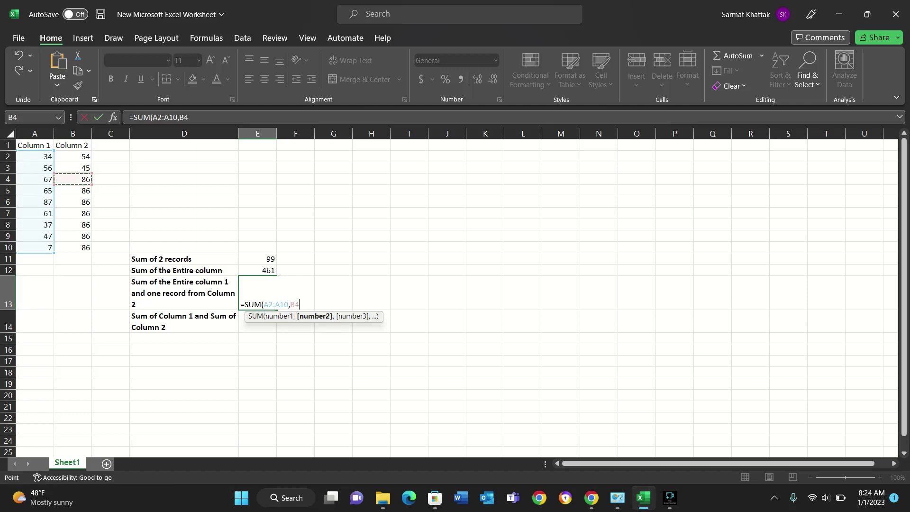
type(")")
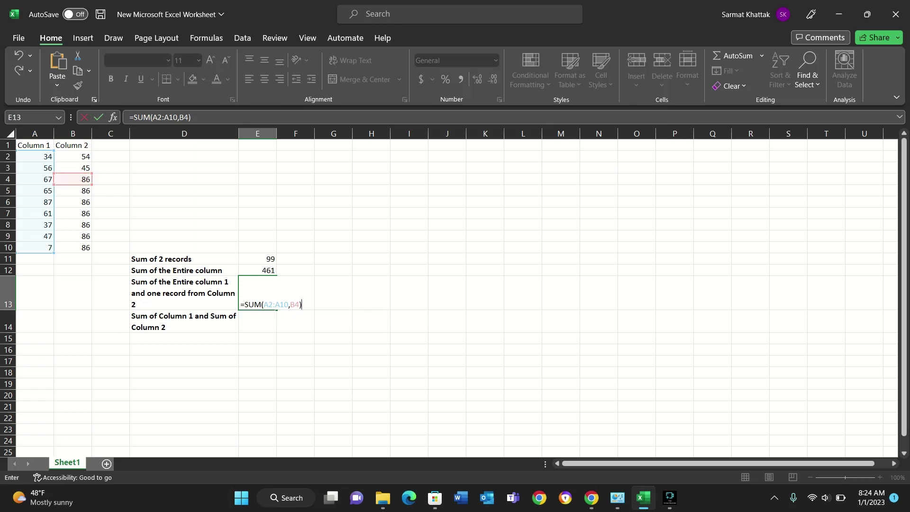
key("Tab")
left_click(258, 293)
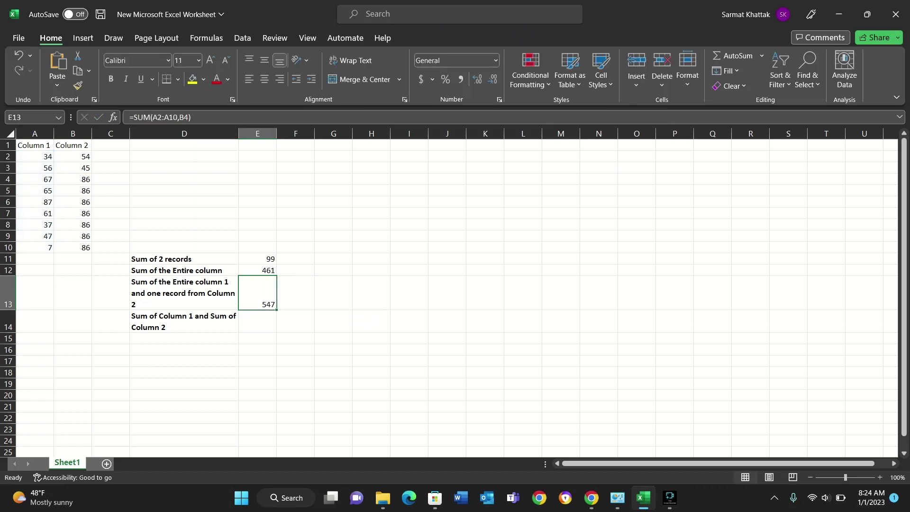
Review which cells the formula in E13 references
double_click(254, 304)
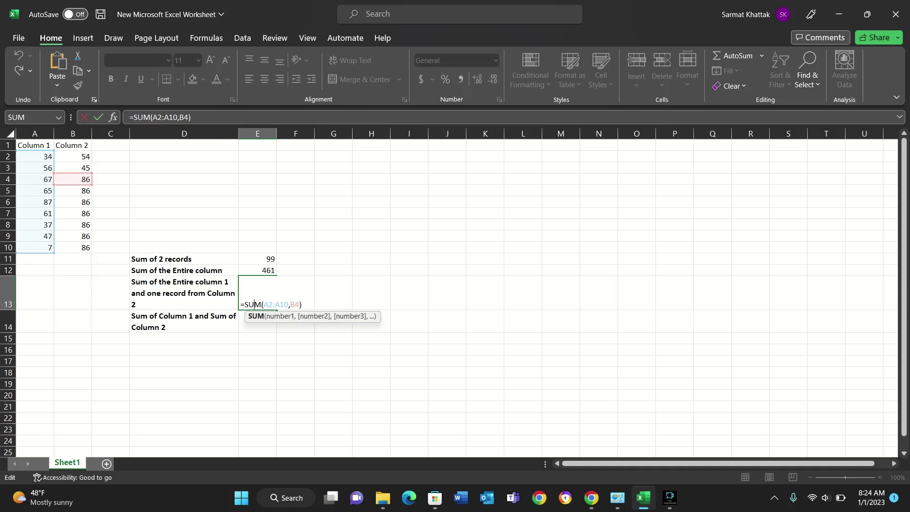
key("Tab")
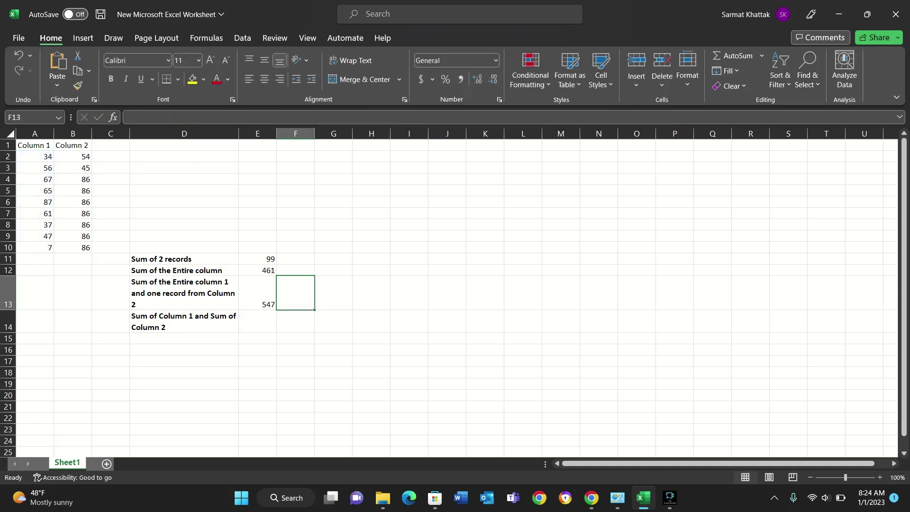
key("Return")
Enter =SUM(A2:A10,B2:B10) in cell E14 beside "Sum of Column 1 and Sum of Column 2" and review the cells it references
type("+")
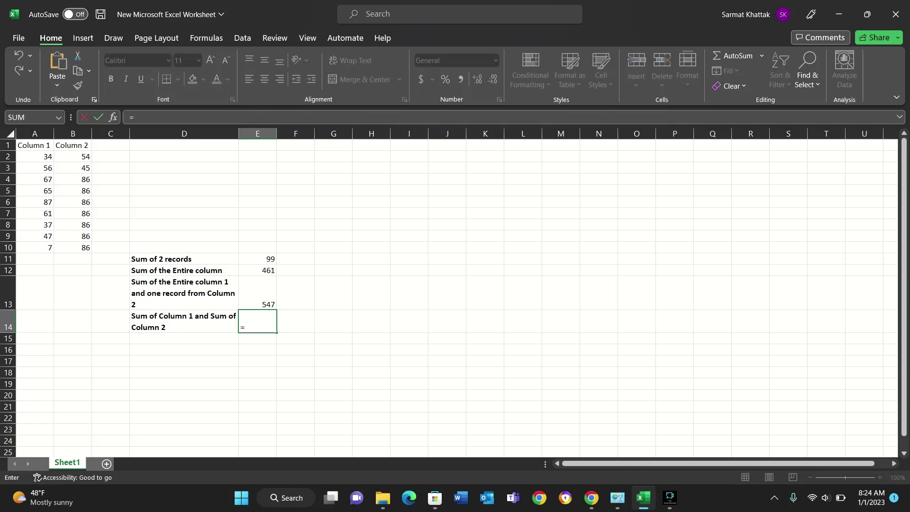
type("=sum")
key("Tab")
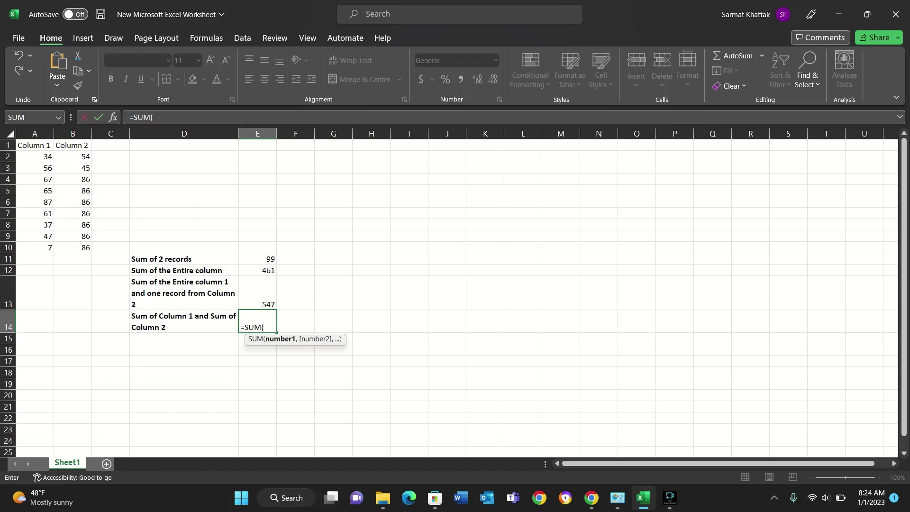
left_click(34, 157)
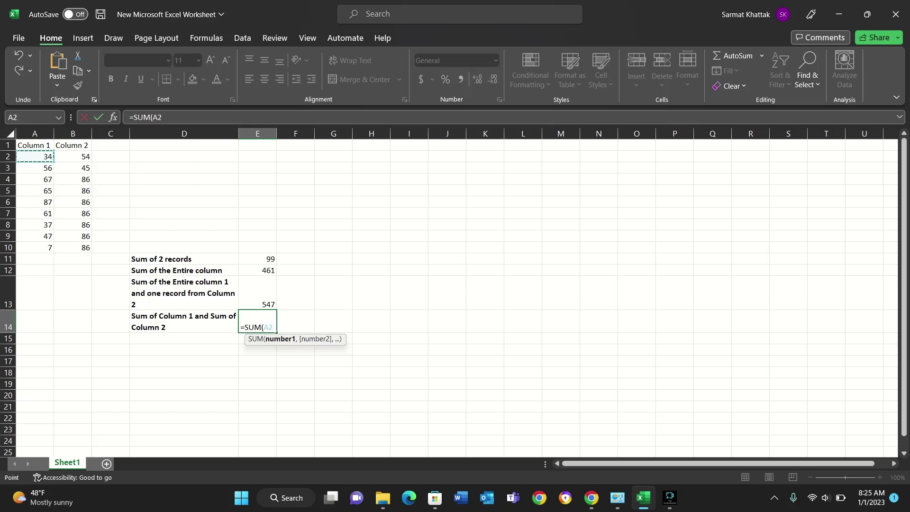
key("F8")
key("ctrl+shift+Down")
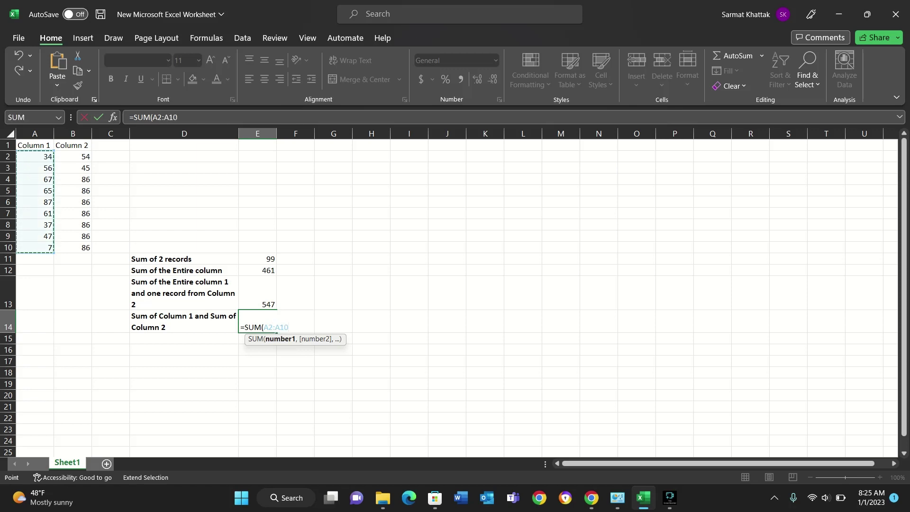
type(",")
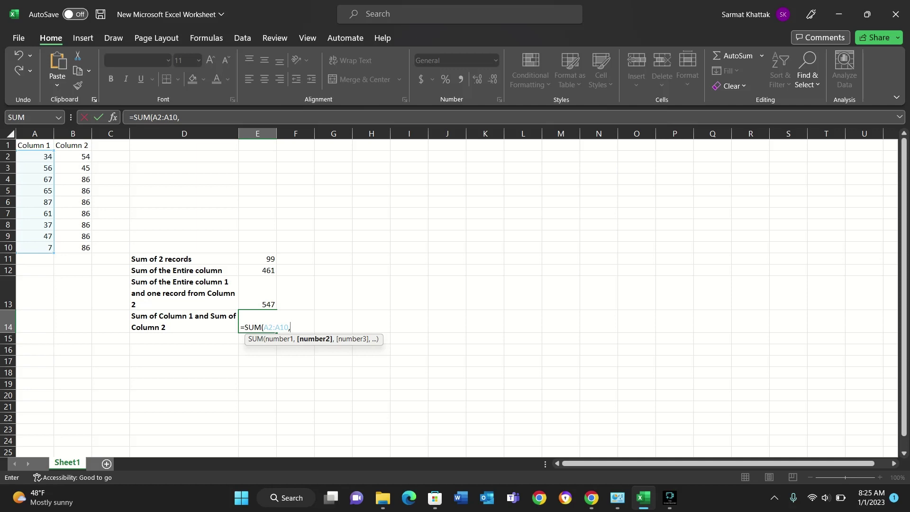
left_click(72, 157)
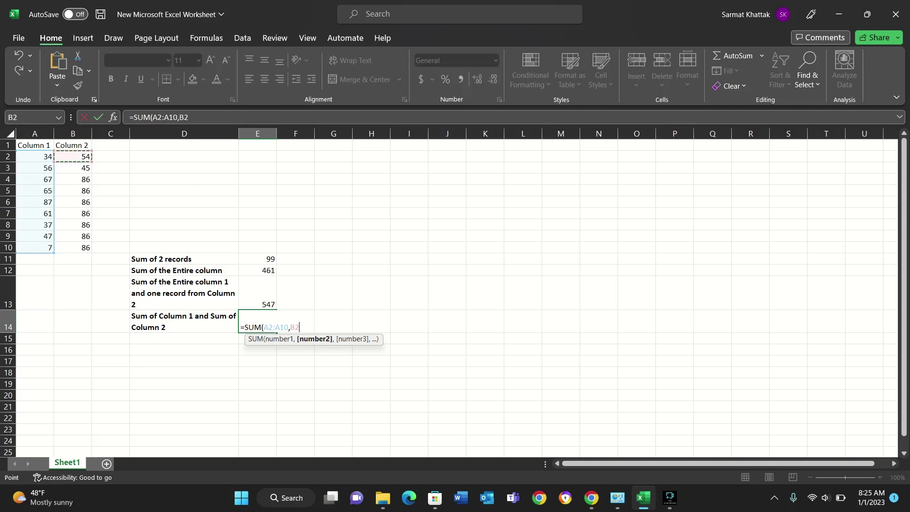
key("F8")
key("ctrl+Down")
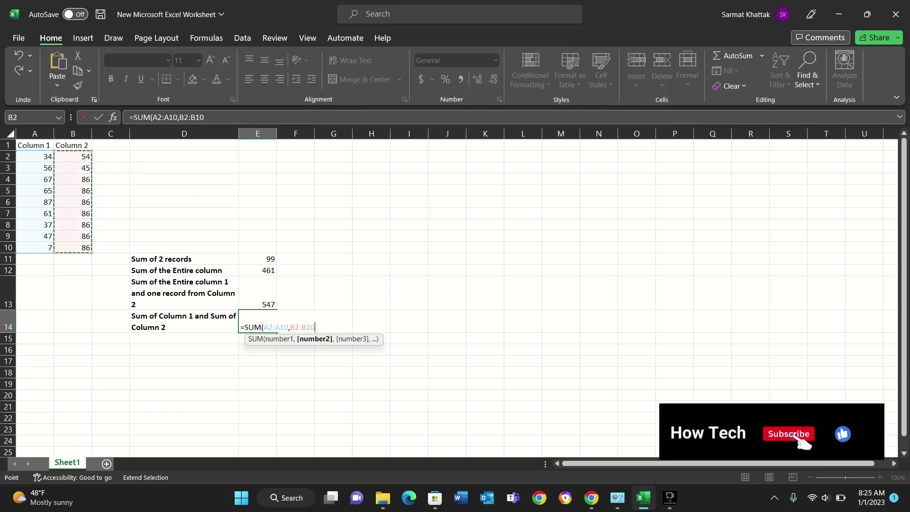
type(")")
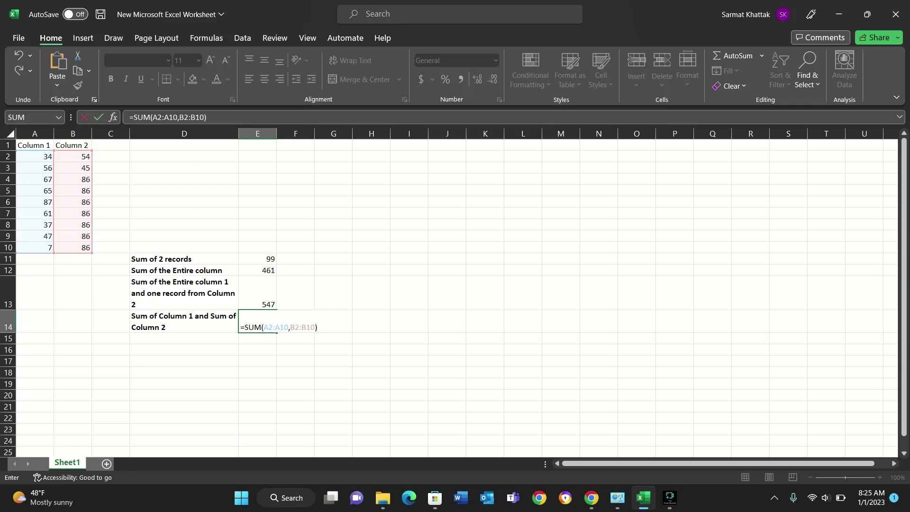
key("Tab")
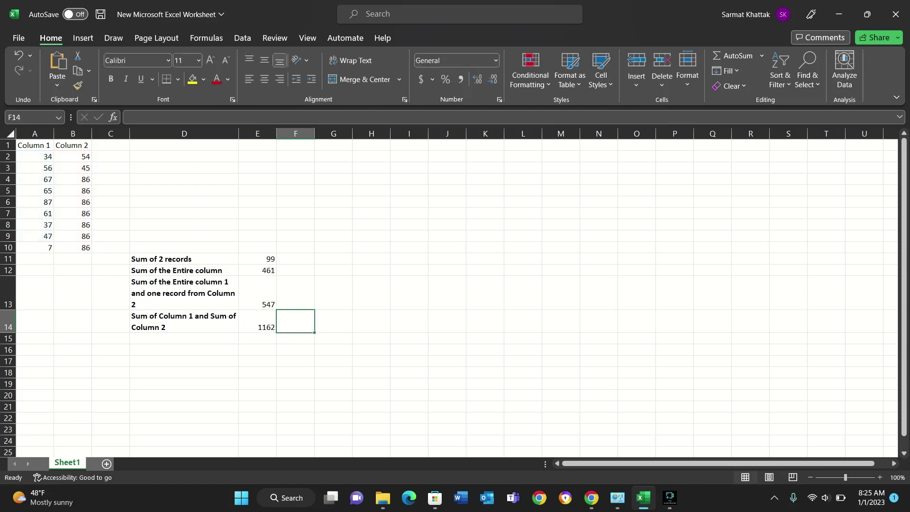
key("Left")
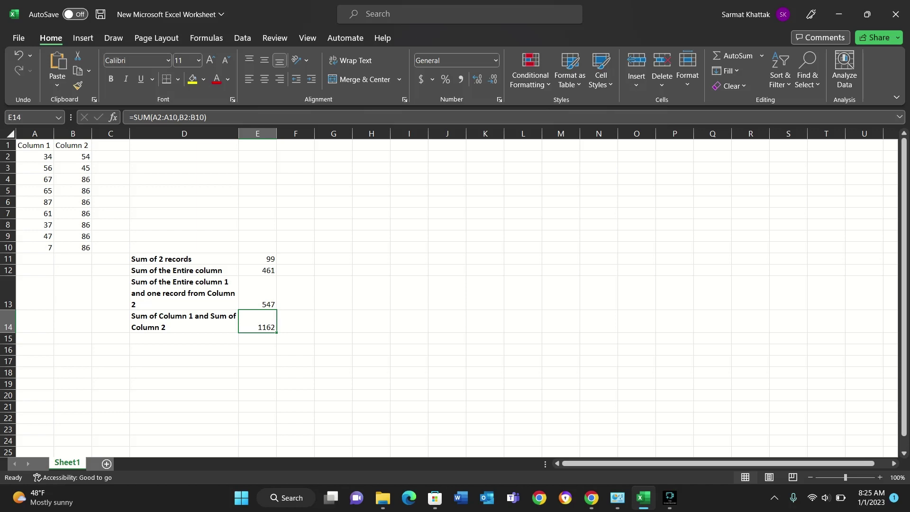
double_click(254, 325)
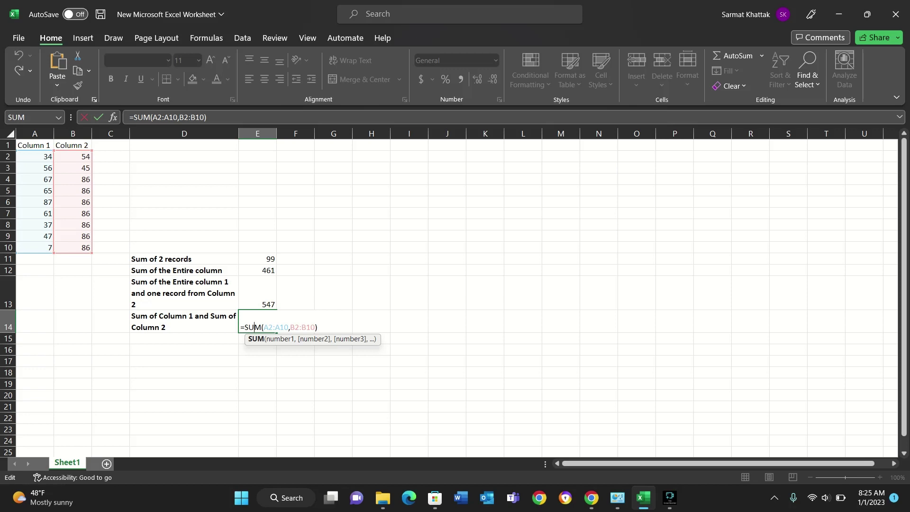
Enter =SUM(A2,B2) in cell D2 and fill the formula down through D10 to add each row's two records
double_click(184, 156)
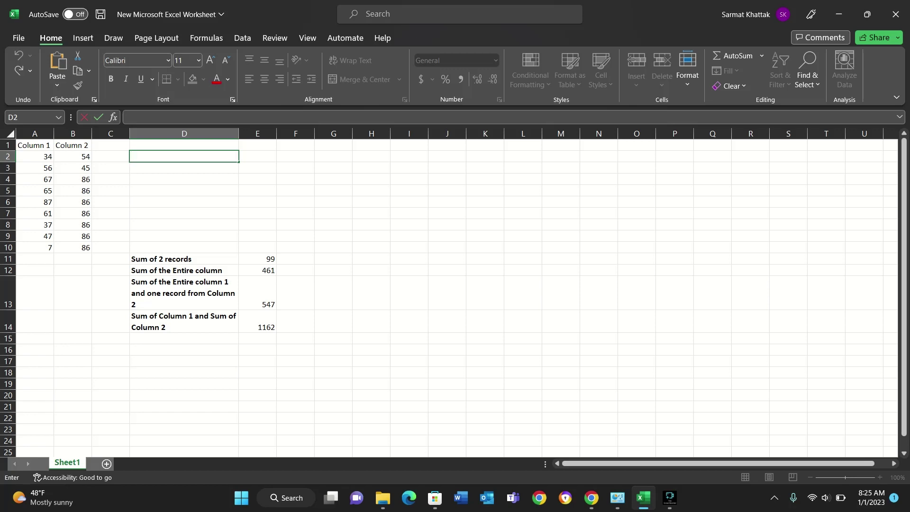
type("=sum")
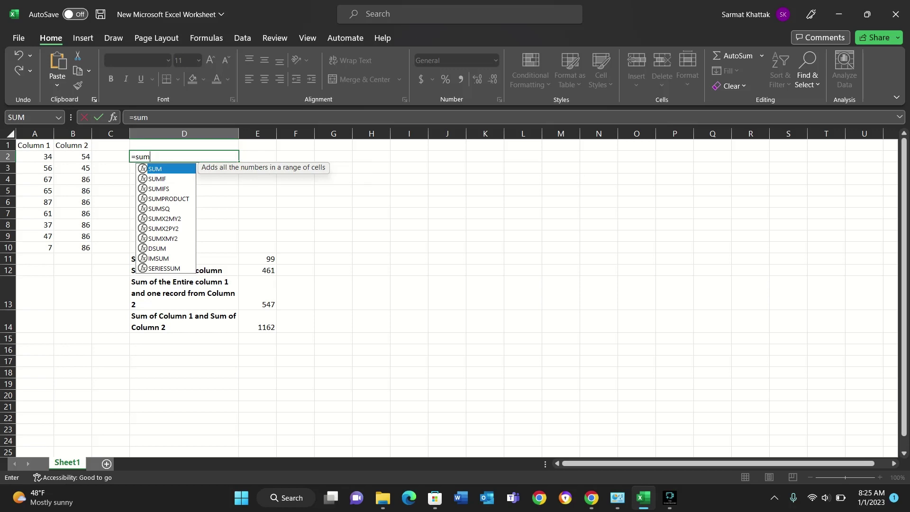
key("Tab")
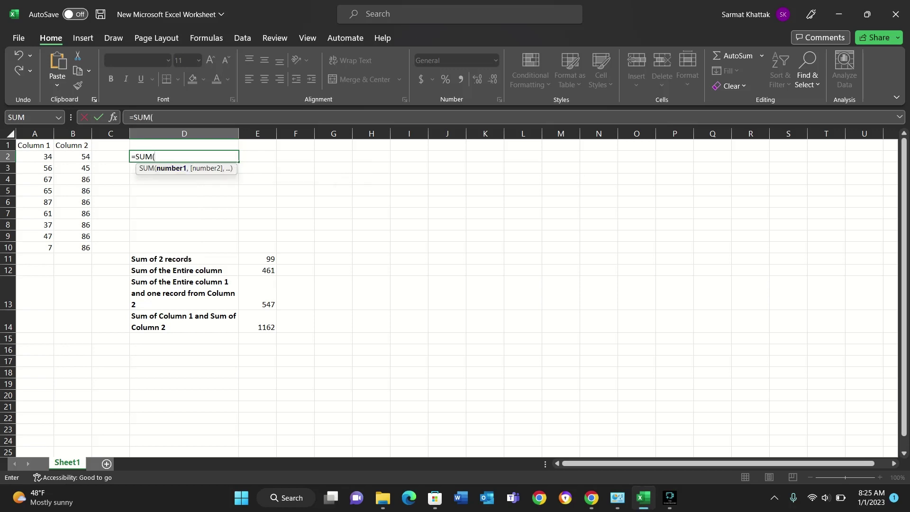
left_click(35, 156)
type(",")
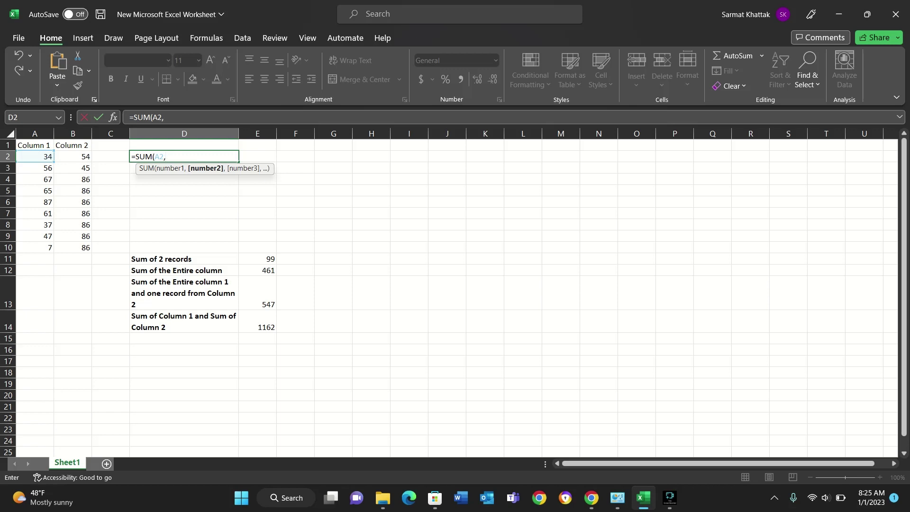
left_click(73, 156)
type(")")
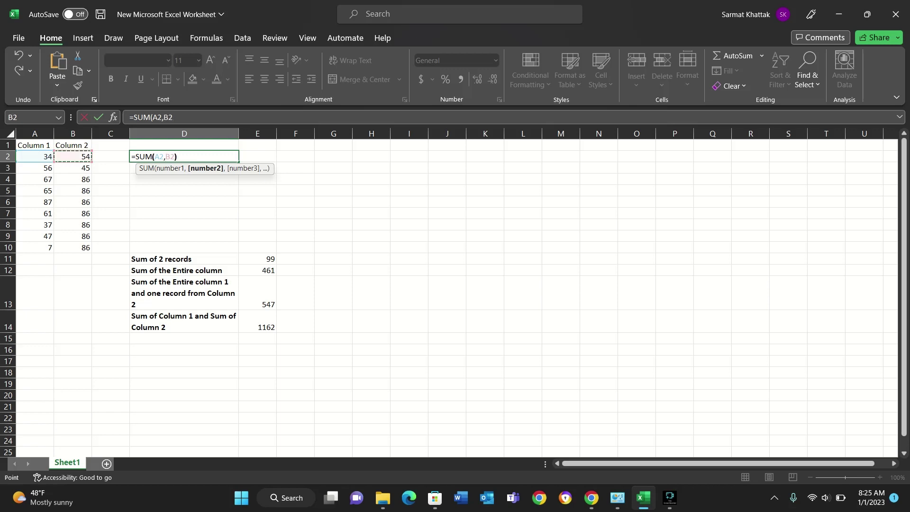
key("Tab")
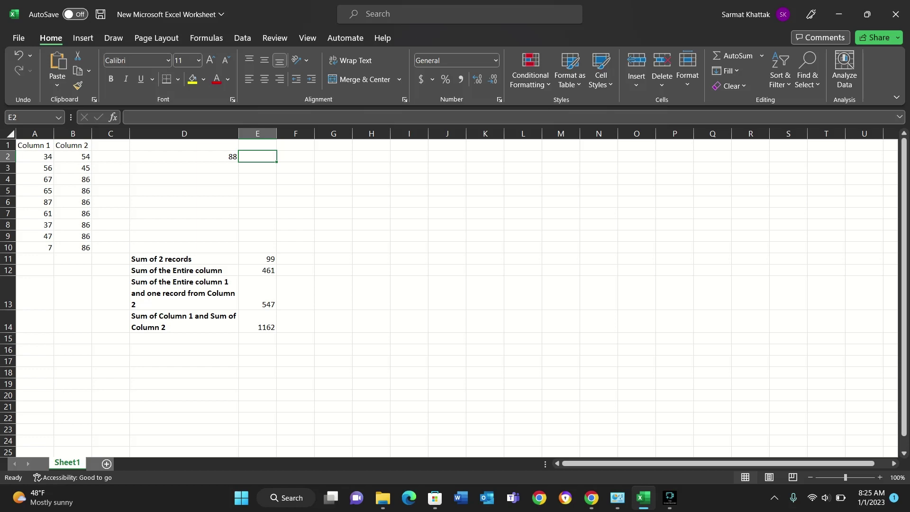
left_click(183, 156)
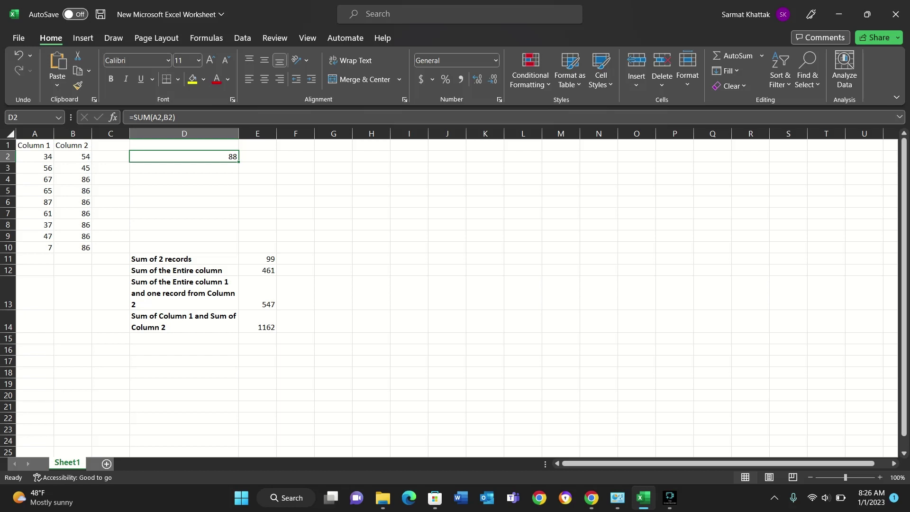
left_click_drag(238, 161, 238, 249)
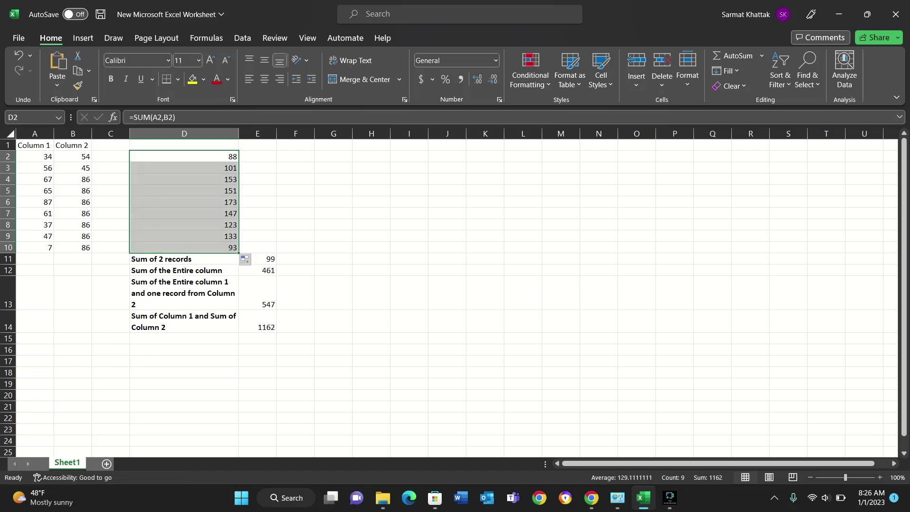